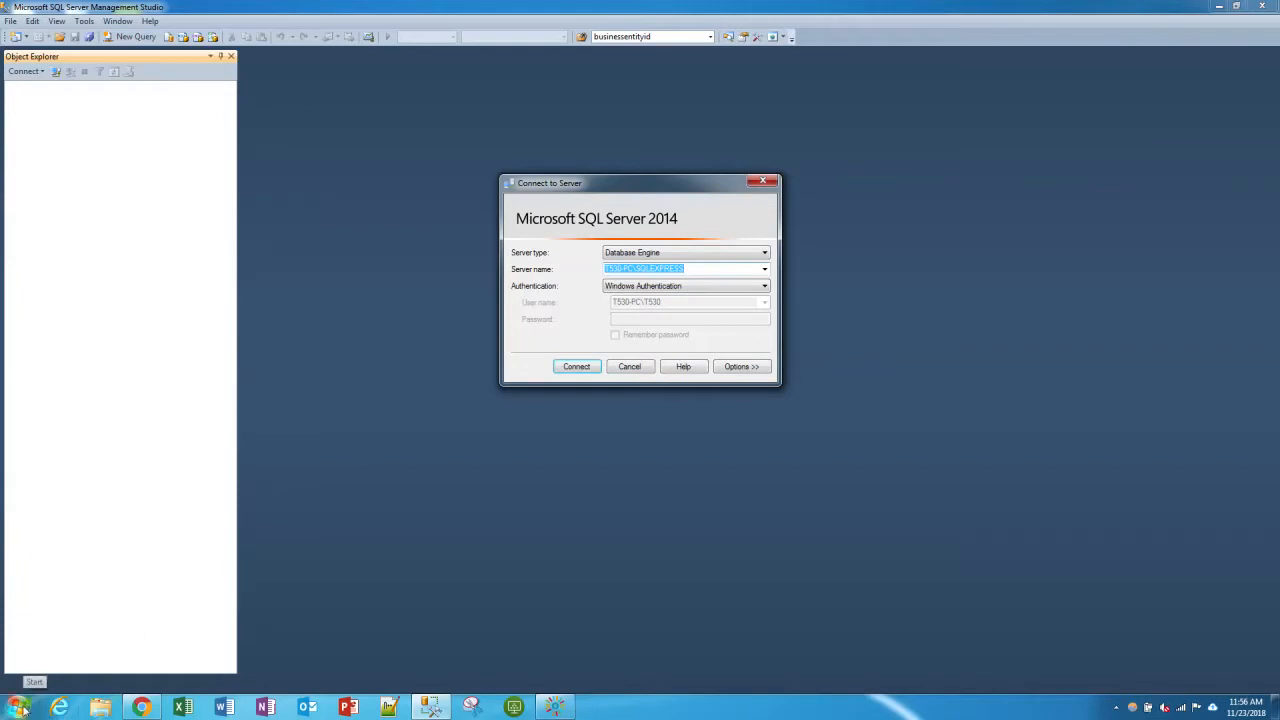
- Find and open the ODBC Data Sources administrator, and place its window beside the Connect to Server dialog
{"action": "left_click", "coordinate": [18, 706]}
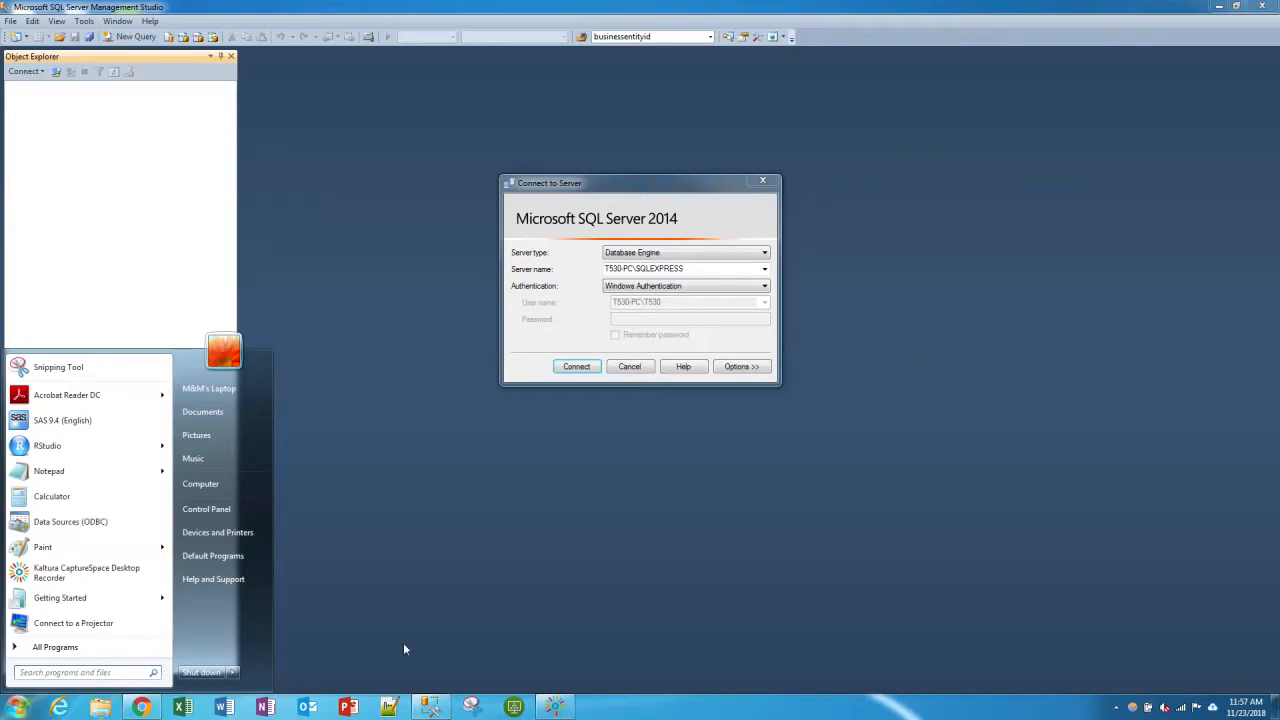
{"action": "type", "text": "odbc"}
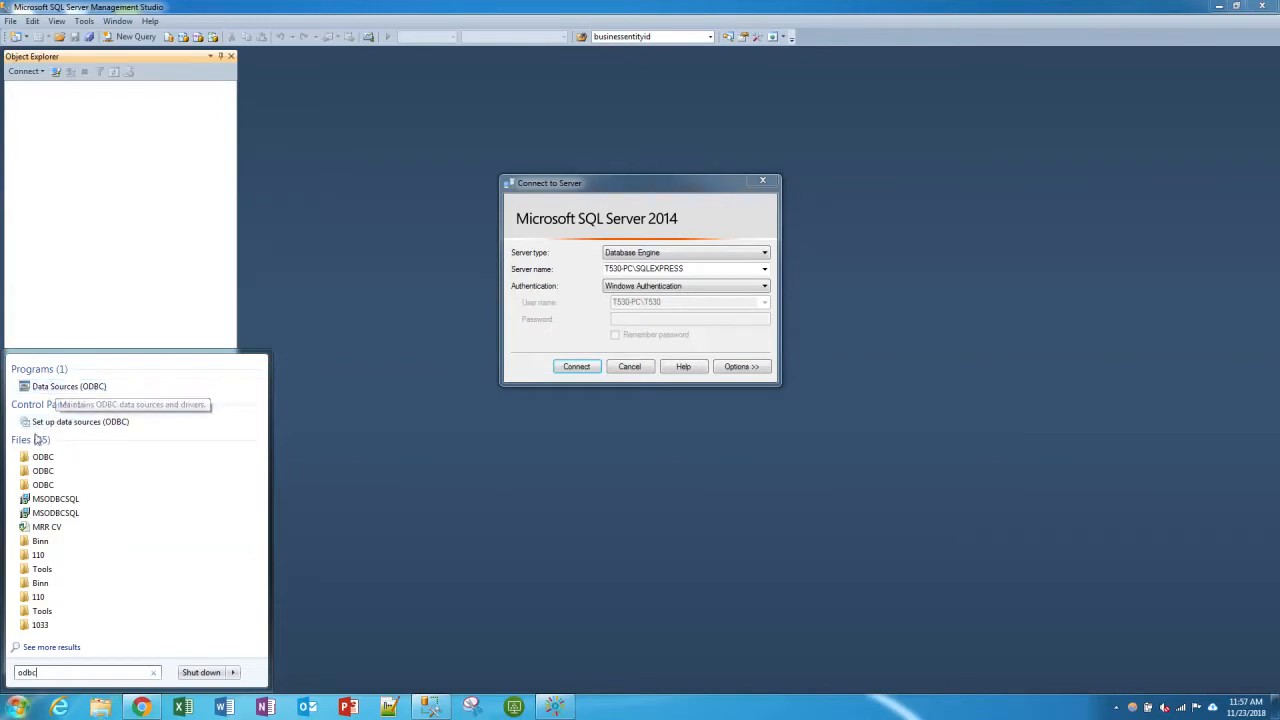
{"action": "left_click", "coordinate": [50, 388]}
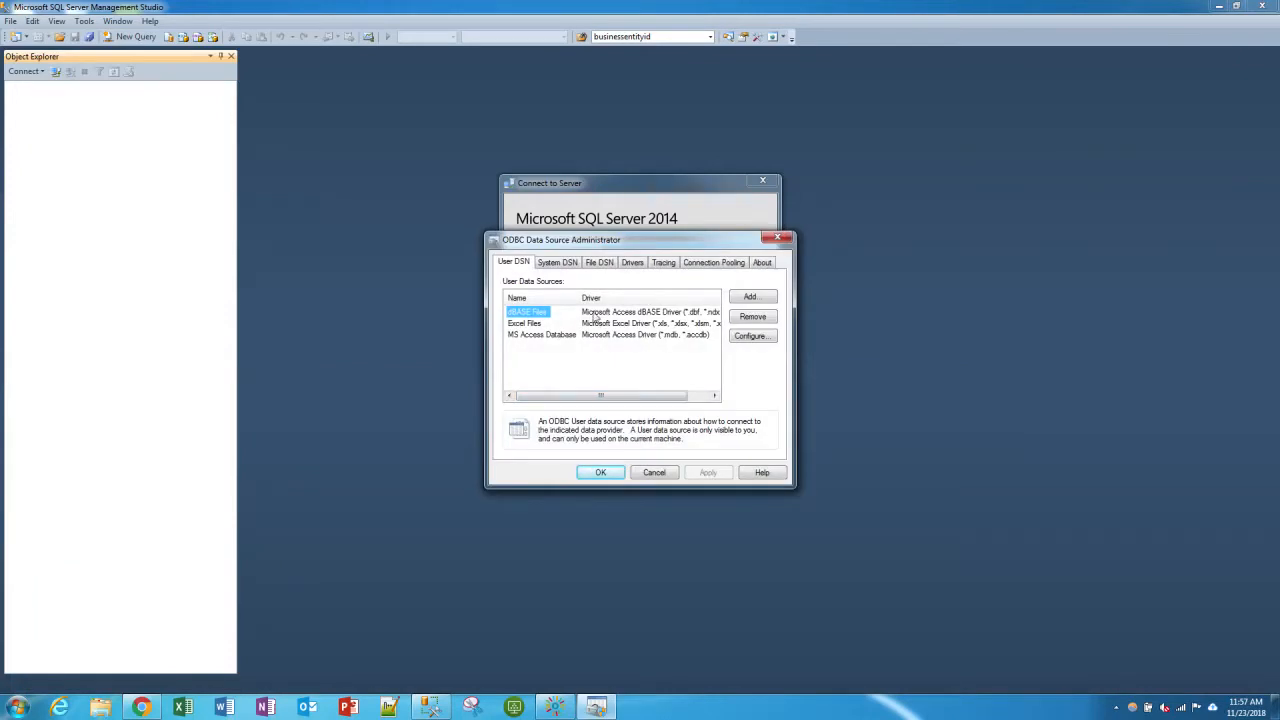
{"action": "left_click_drag", "start_coordinate": [588, 250], "coordinate": [590, 400]}
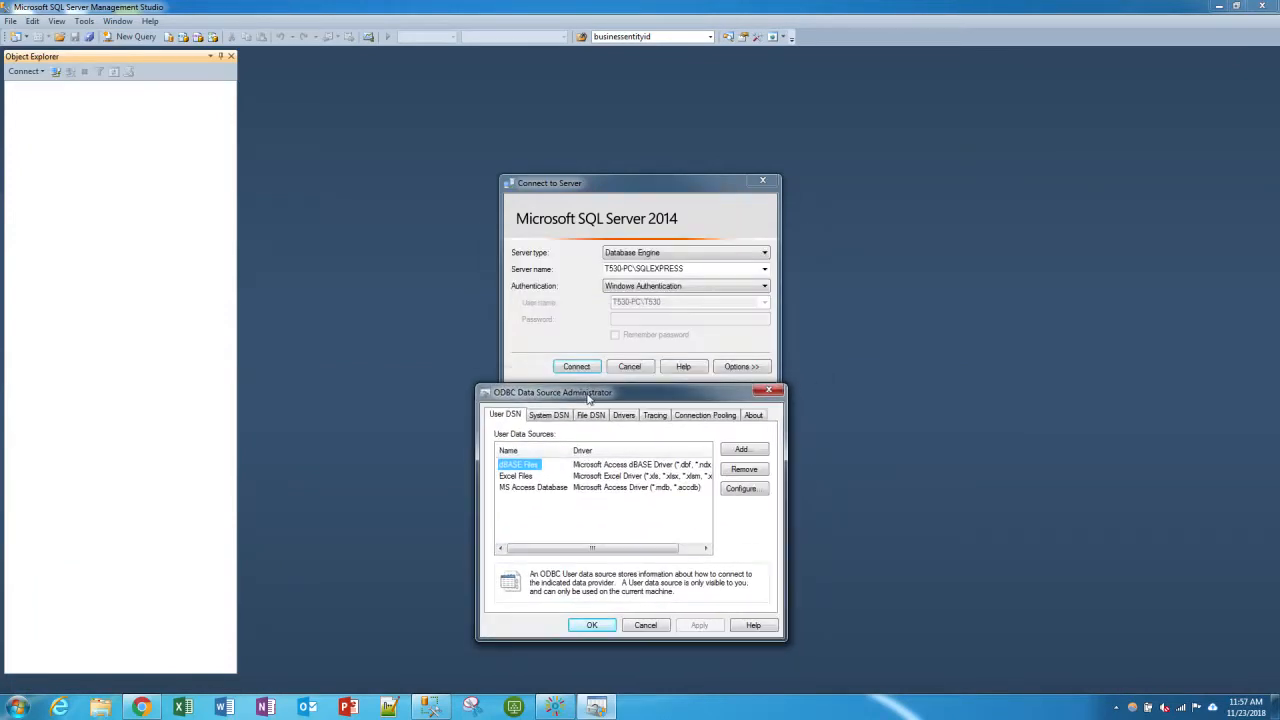
{"action": "left_click_drag", "start_coordinate": [498, 394], "coordinate": [136, 222]}
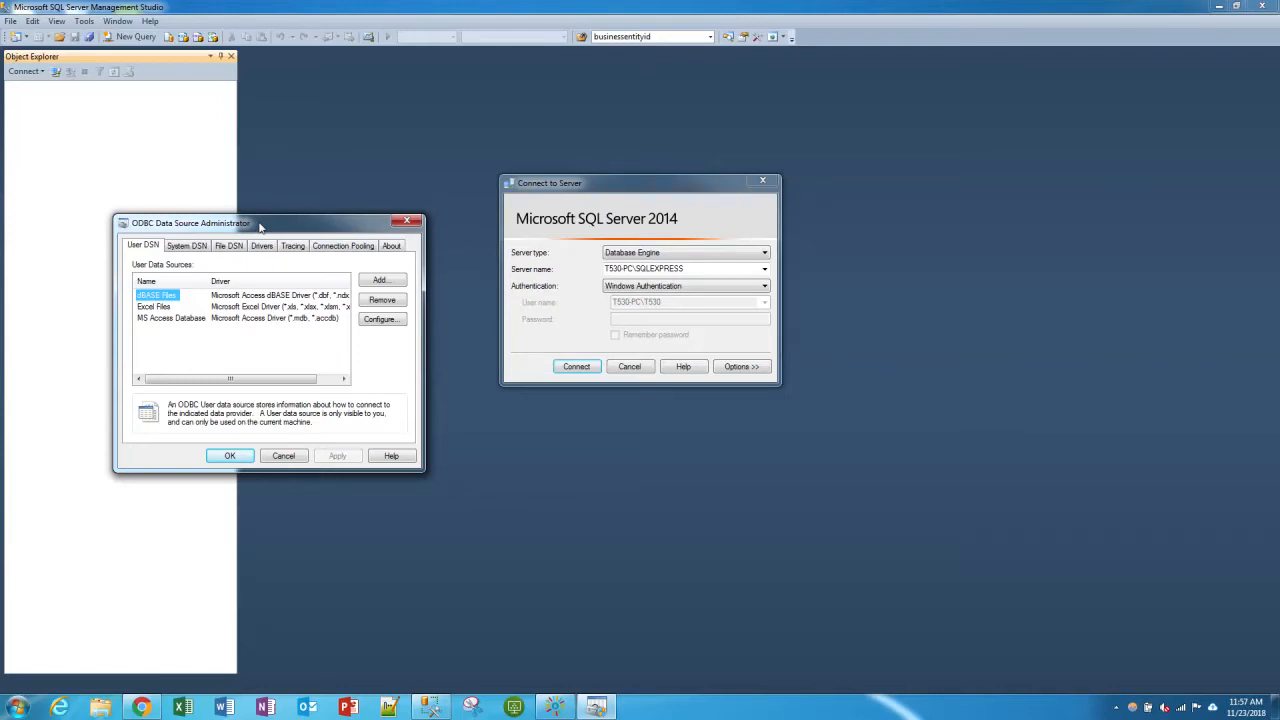
- Add a user data source that uses the SQL Server Native Client 11.0 driver
{"action": "left_click", "coordinate": [388, 284]}
{"action": "left_click_drag", "start_coordinate": [326, 236], "coordinate": [687, 223]}
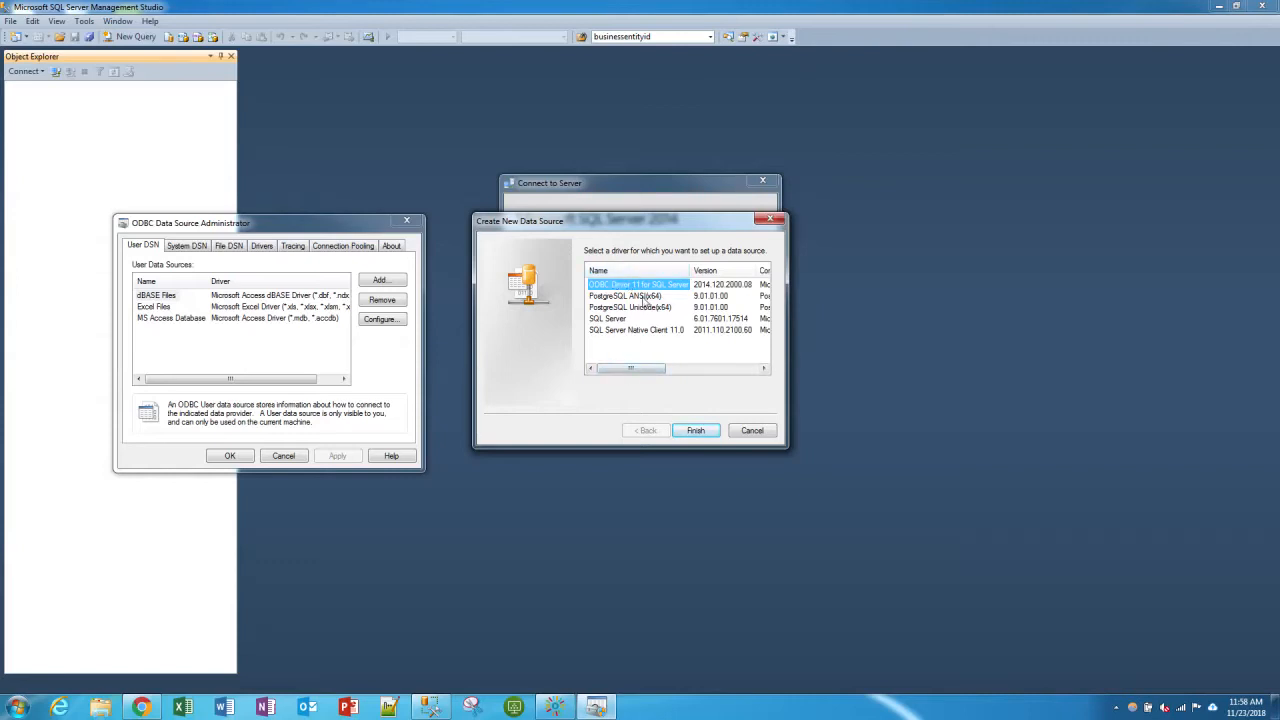
{"action": "left_click_drag", "start_coordinate": [642, 373], "coordinate": [585, 372]}
{"action": "left_click", "coordinate": [636, 330]}
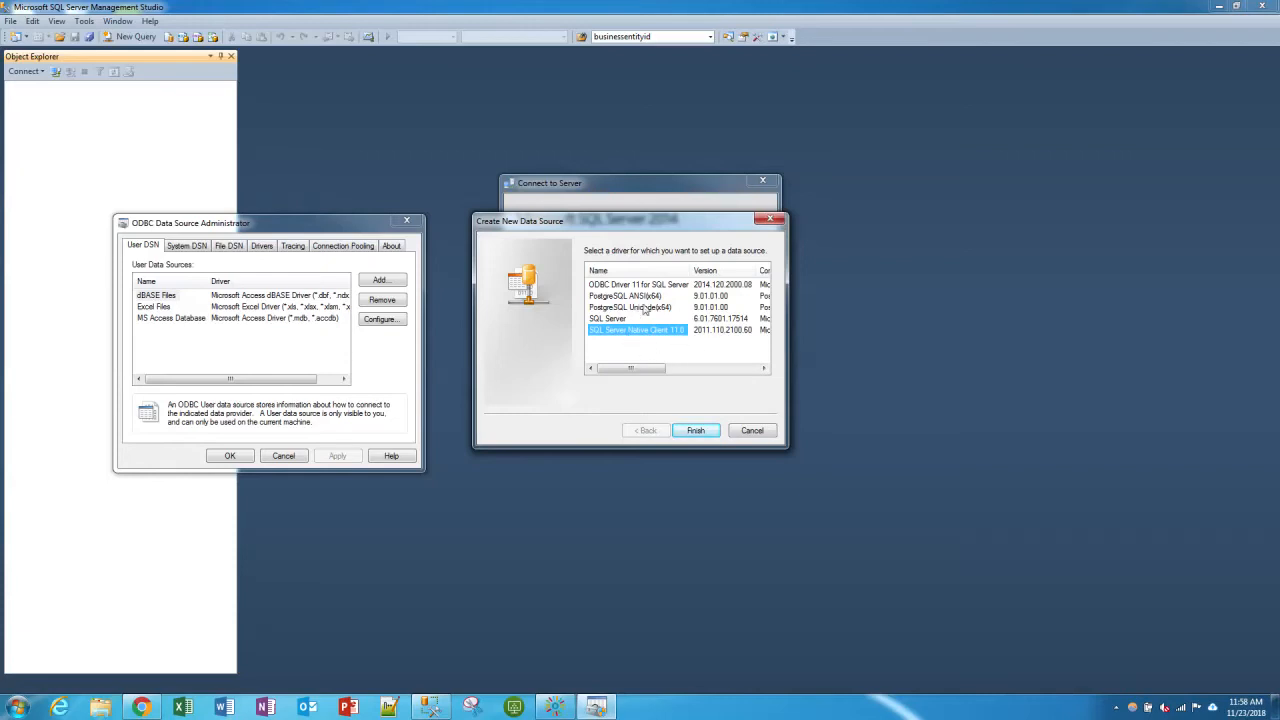
{"action": "left_click", "coordinate": [697, 431]}
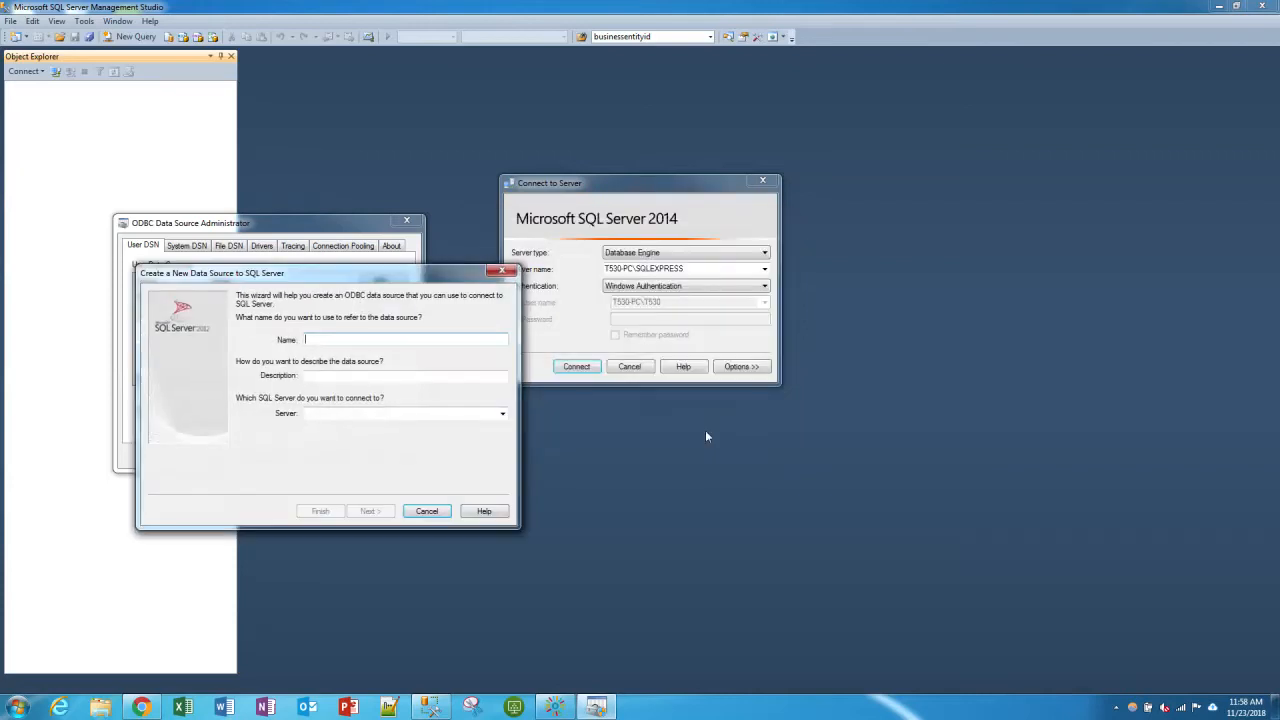
- Move the new data source wizard clear of the other dialogs and name the data source SQLEXPRESS
{"action": "left_click_drag", "start_coordinate": [447, 286], "coordinate": [774, 221]}
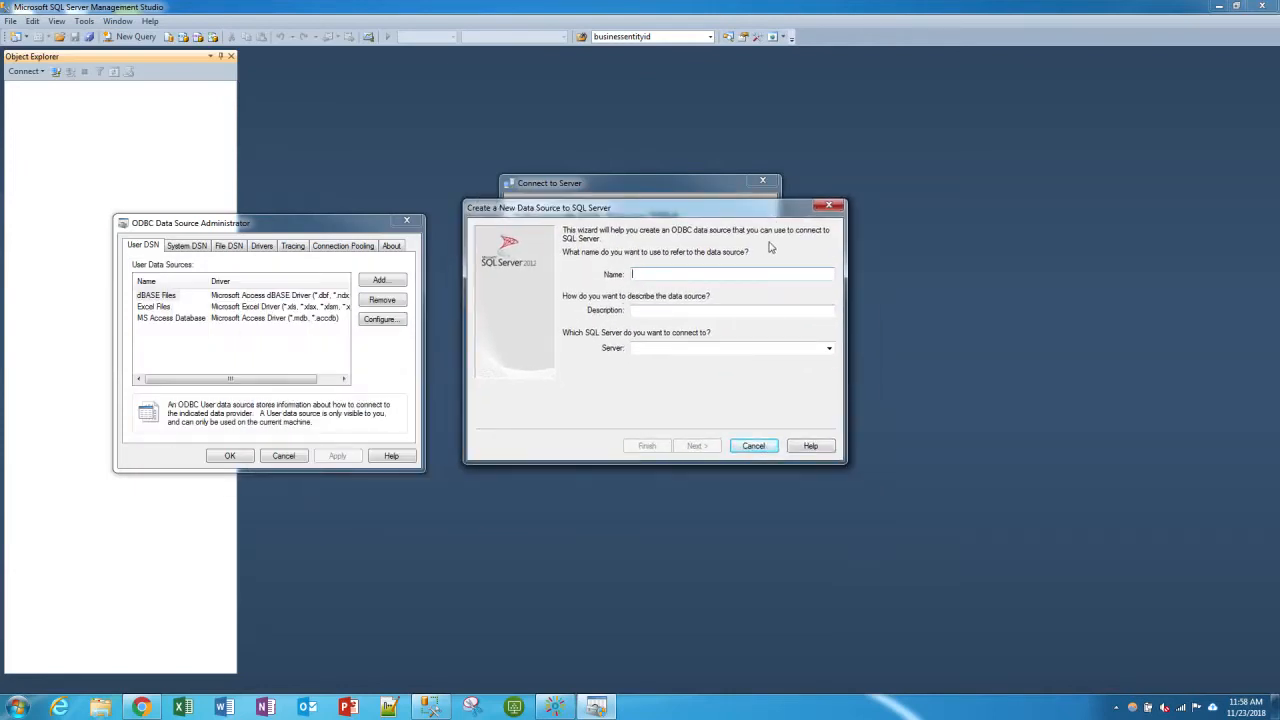
{"action": "left_click_drag", "start_coordinate": [665, 208], "coordinate": [1023, 246]}
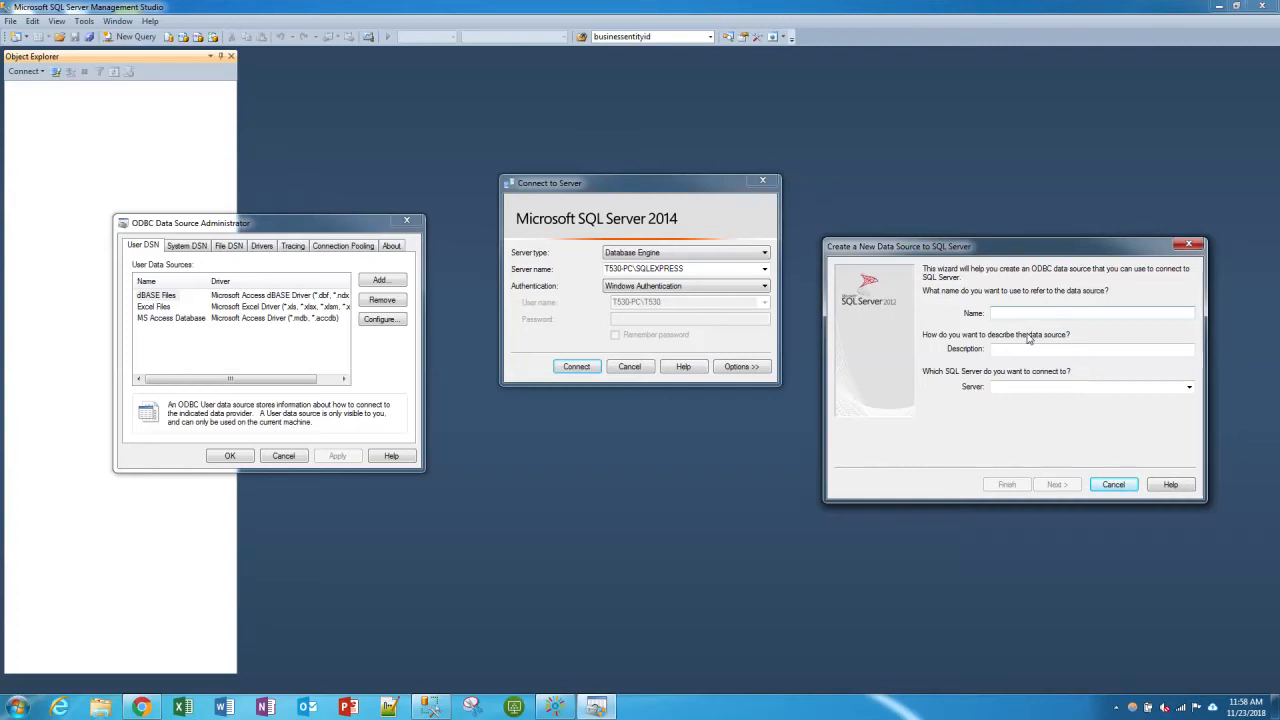
{"action": "type", "text": "SQL"}
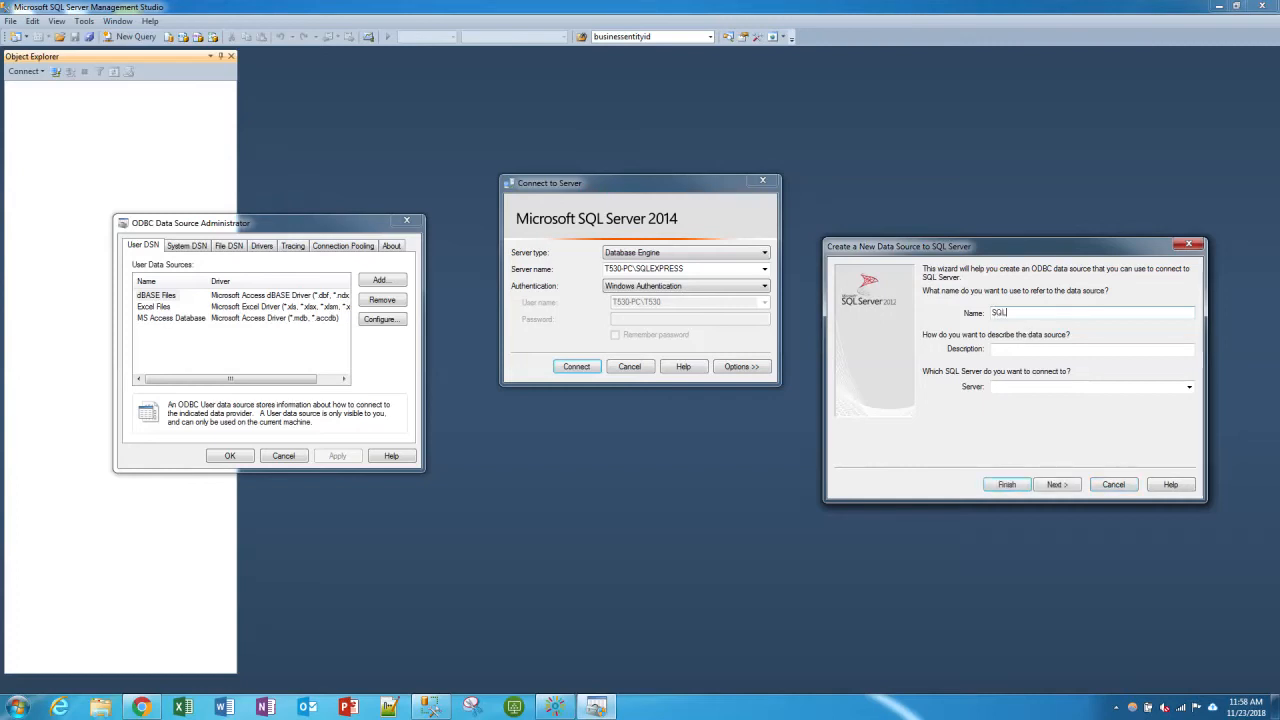
{"action": "type", "text": "EXPRES"}
- Copy the server name T530-PC\SQLEXPRESS from the Connect to Server dialog into the data source wizard's Server field
{"action": "left_click_drag", "start_coordinate": [695, 269], "coordinate": [586, 280]}
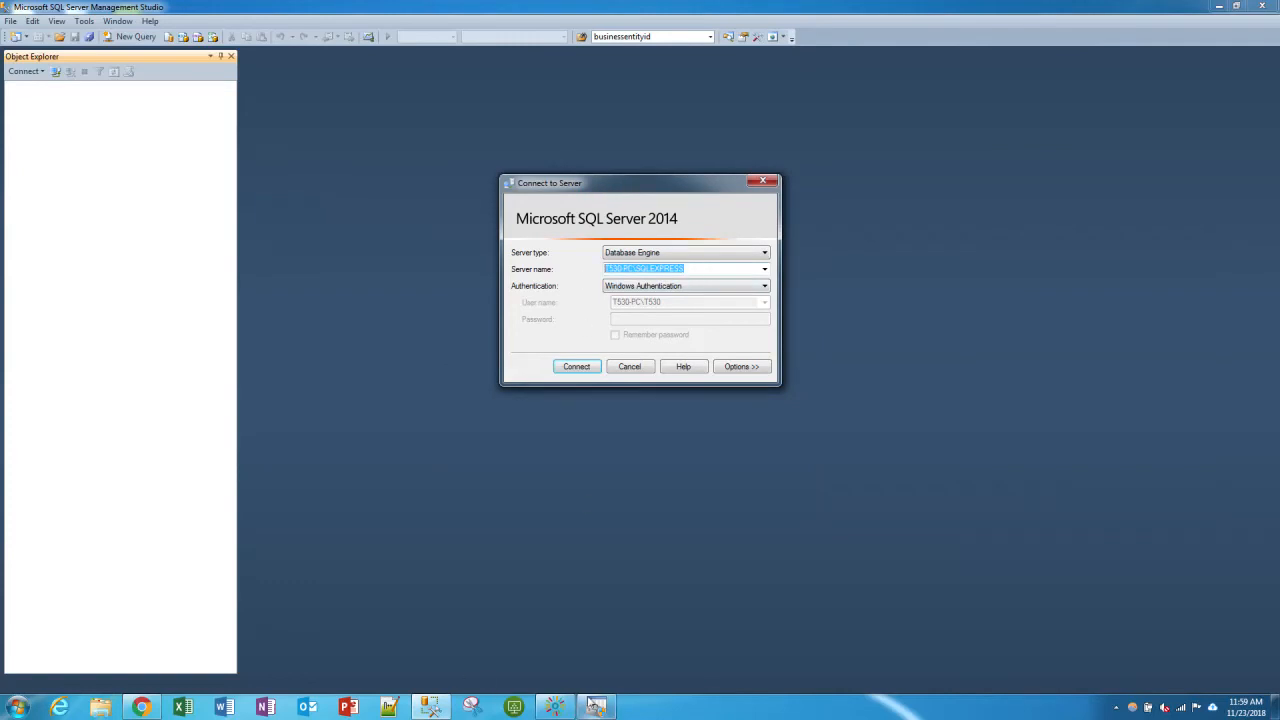
{"action": "left_click", "coordinate": [596, 707]}
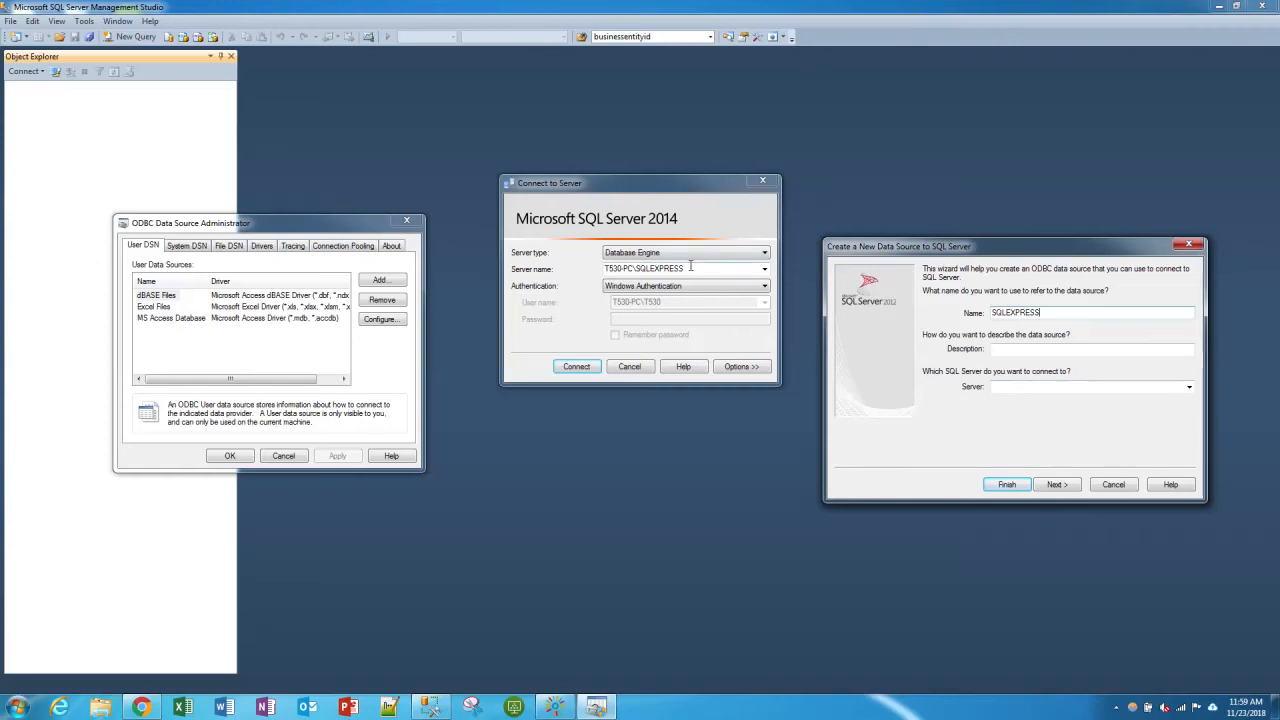
{"action": "left_click_drag", "start_coordinate": [649, 176], "coordinate": [640, 151]}
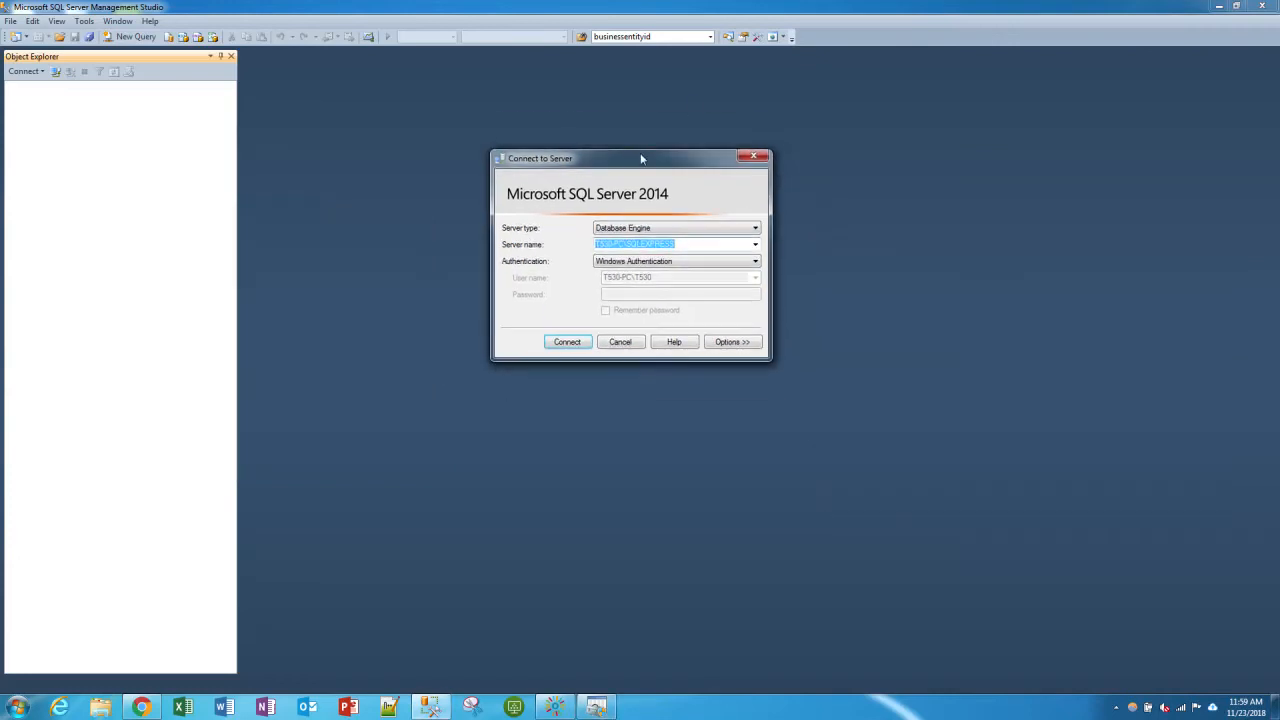
{"action": "right_click", "coordinate": [631, 246]}
{"action": "left_click", "coordinate": [664, 289]}
{"action": "left_click", "coordinate": [596, 707]}
{"action": "right_click", "coordinate": [1009, 389]}
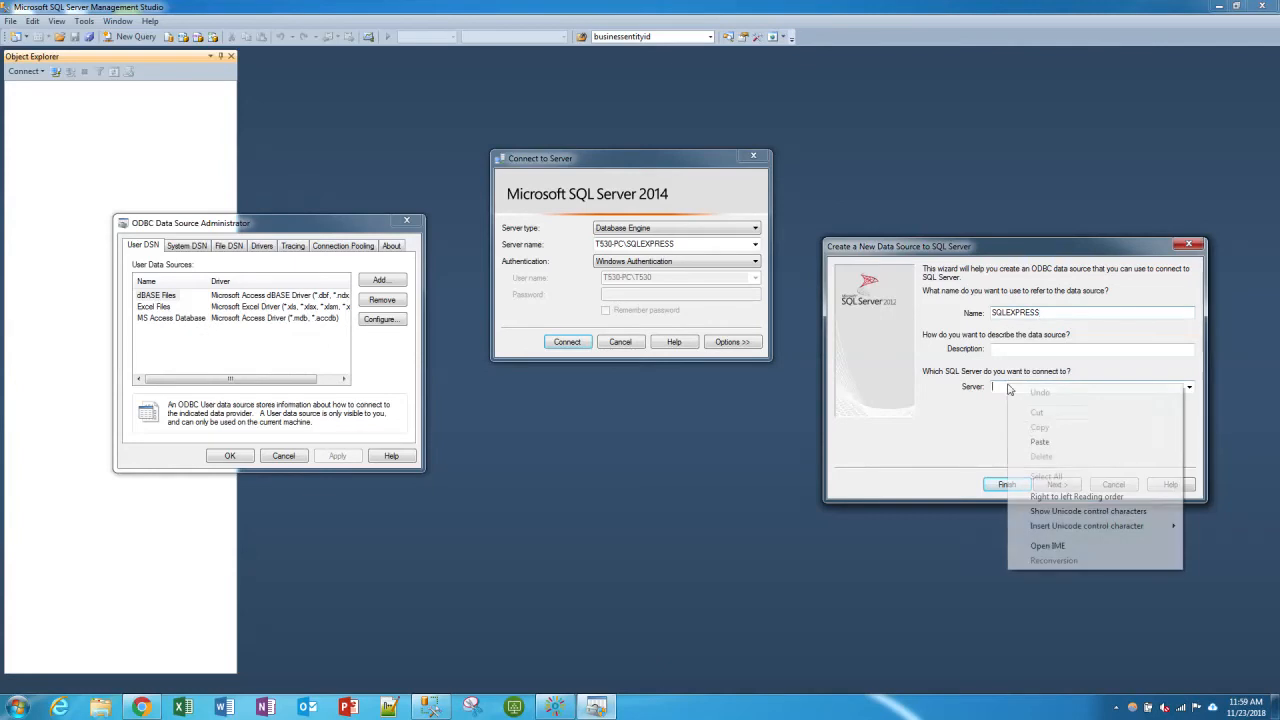
{"action": "left_click", "coordinate": [1040, 441]}
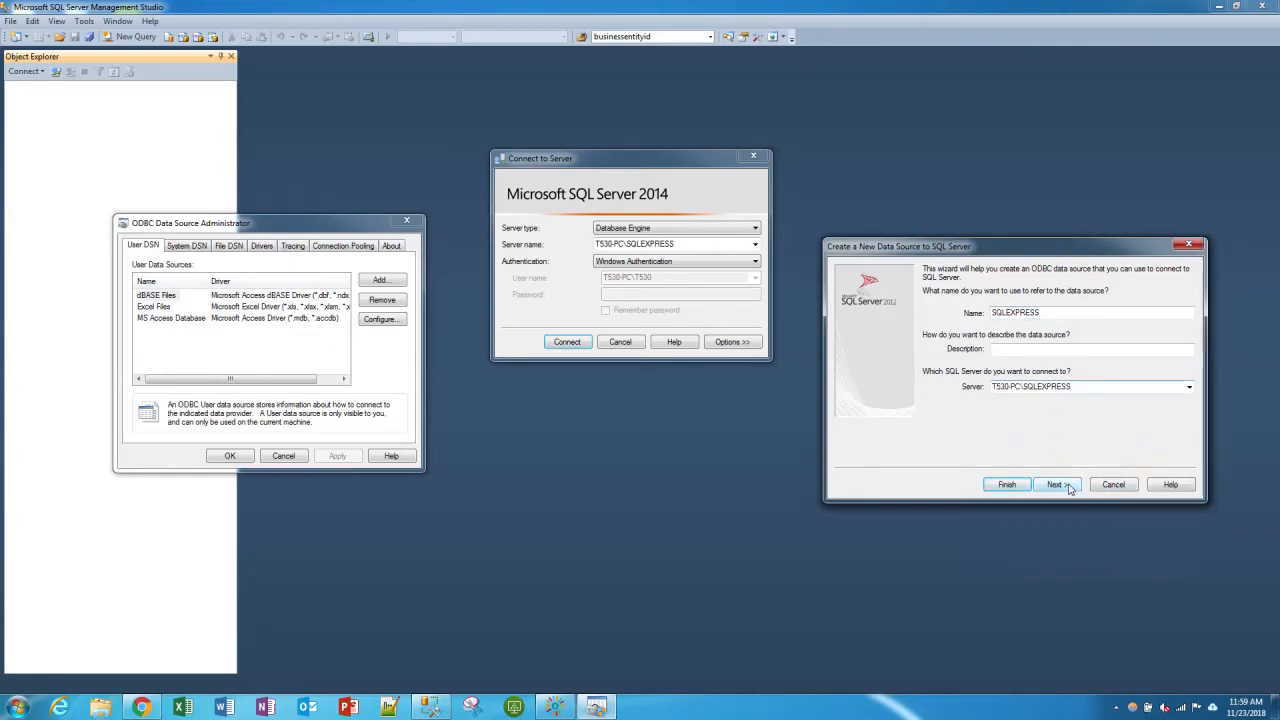
- Complete the wizard with integrated Windows authentication and the default database, language and logging settings
{"action": "left_click", "coordinate": [1069, 488]}
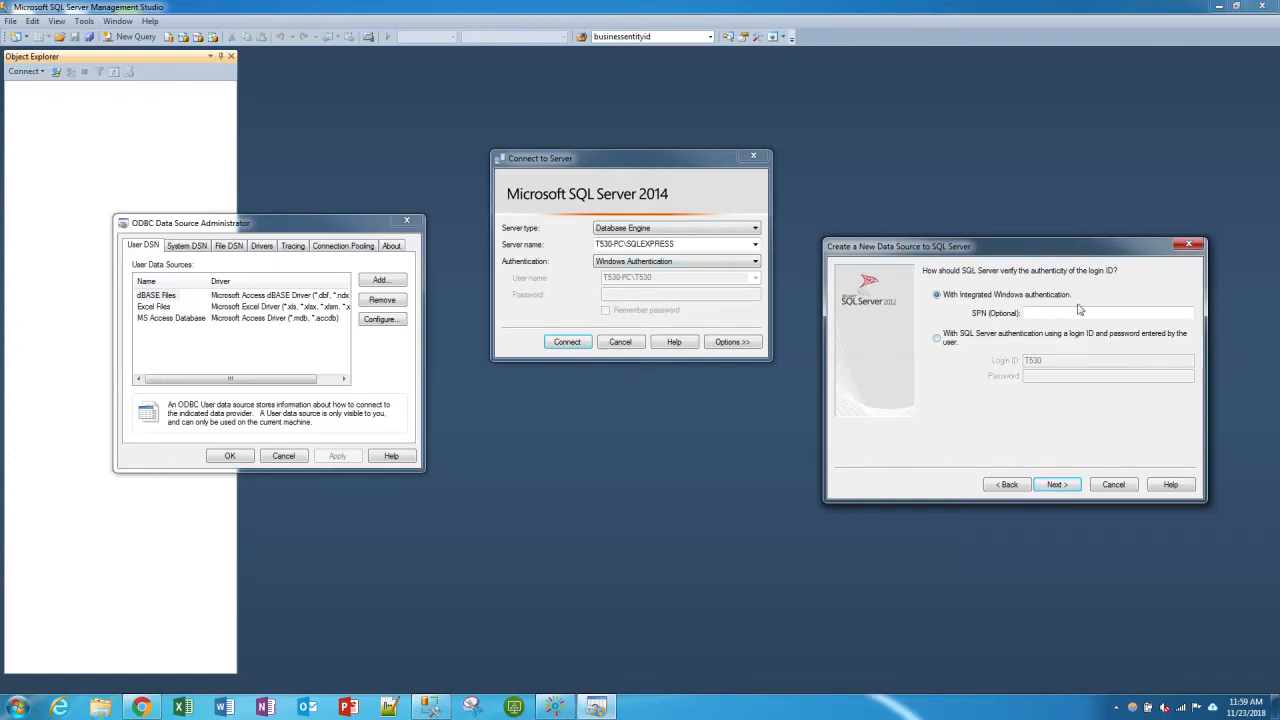
{"action": "left_click", "coordinate": [1062, 485]}
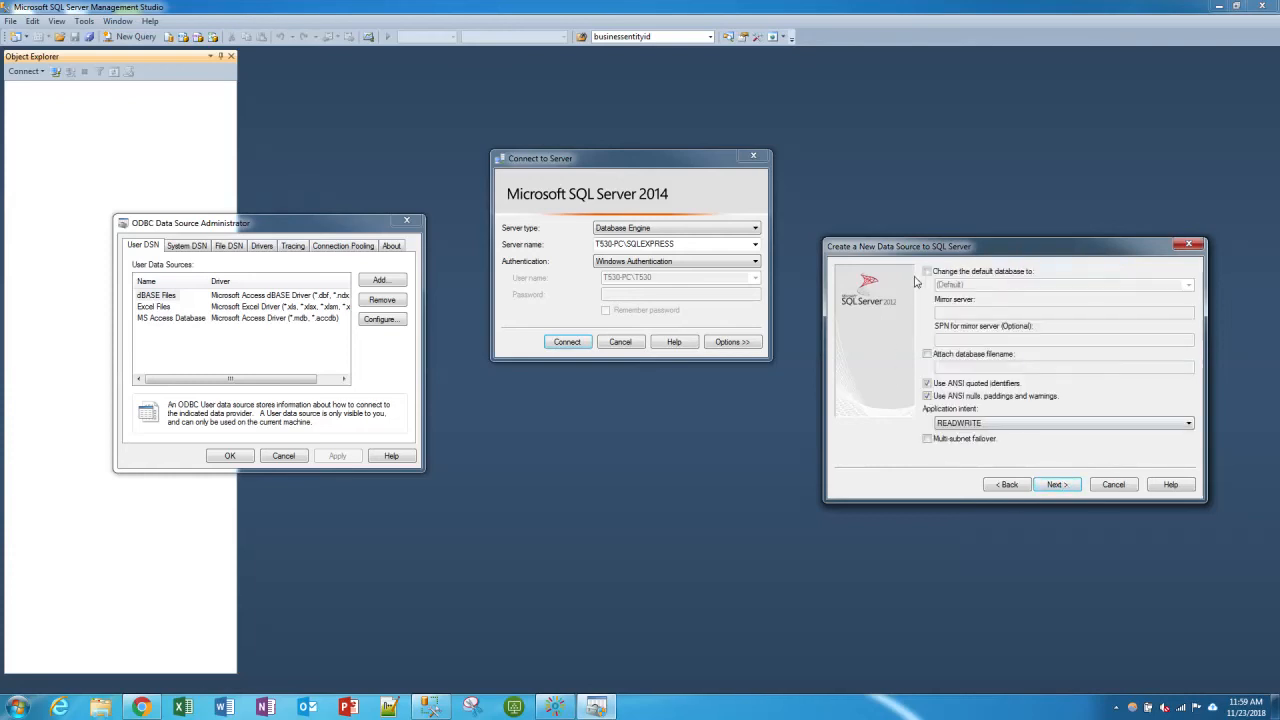
{"action": "left_click", "coordinate": [1067, 489]}
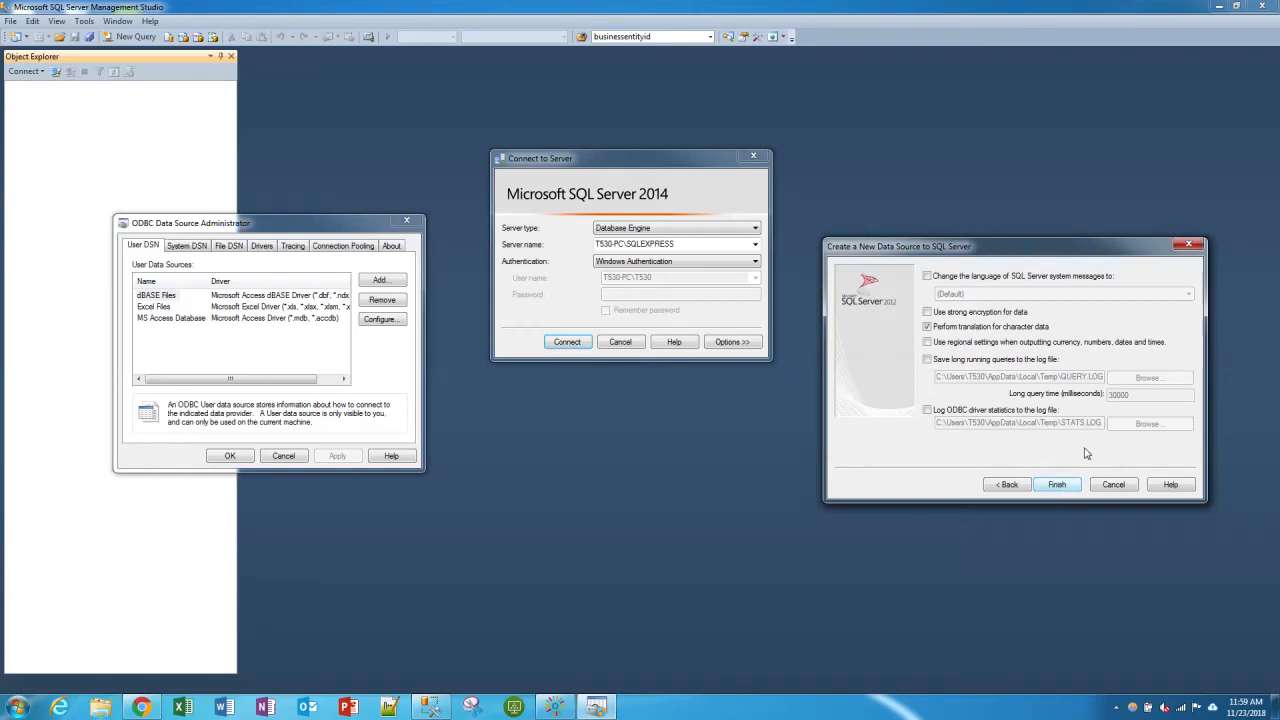
{"action": "left_click", "coordinate": [1077, 486]}
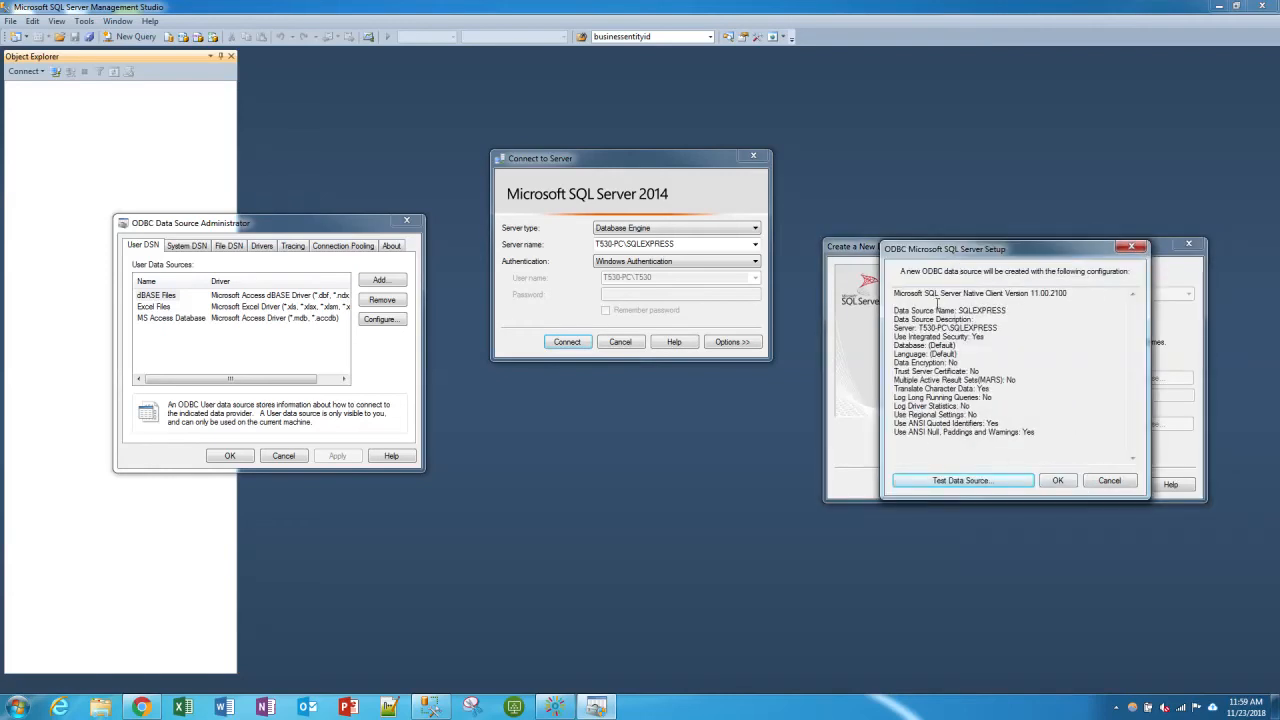
- Test the data source's connection, check the test results, and confirm creating the data source
{"action": "left_click", "coordinate": [962, 481]}
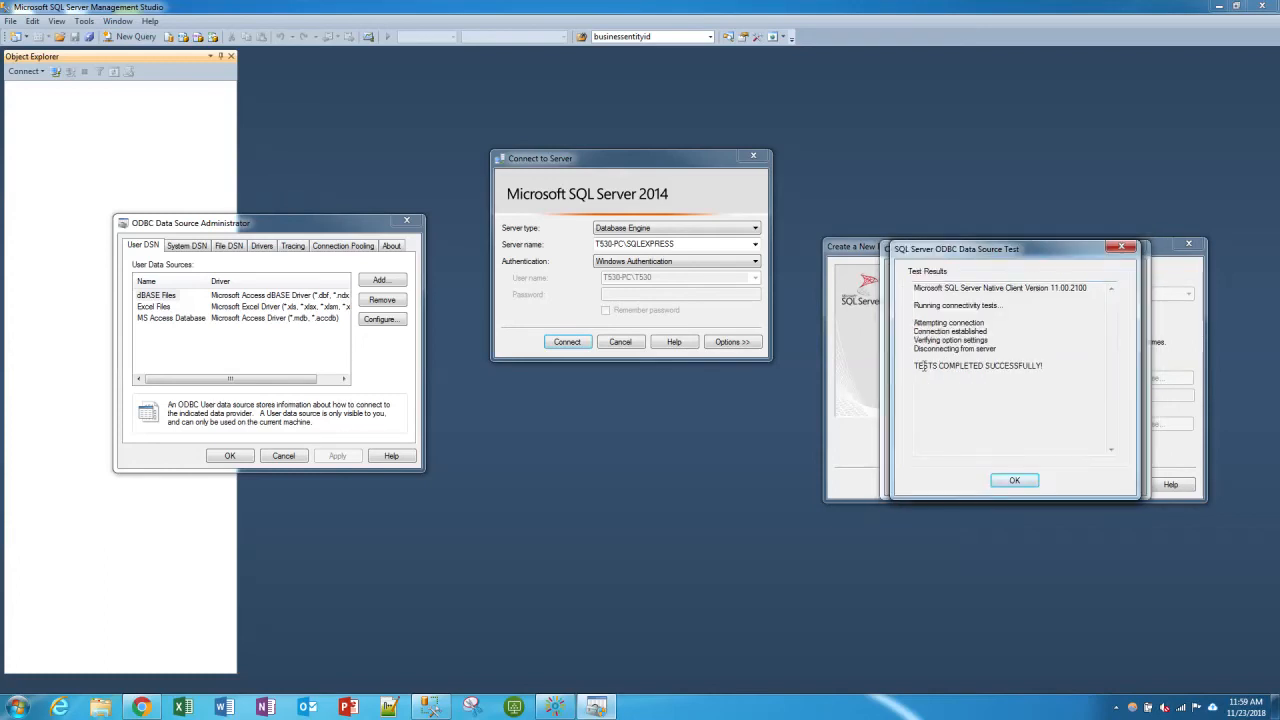
{"action": "left_click_drag", "start_coordinate": [918, 366], "coordinate": [1116, 360]}
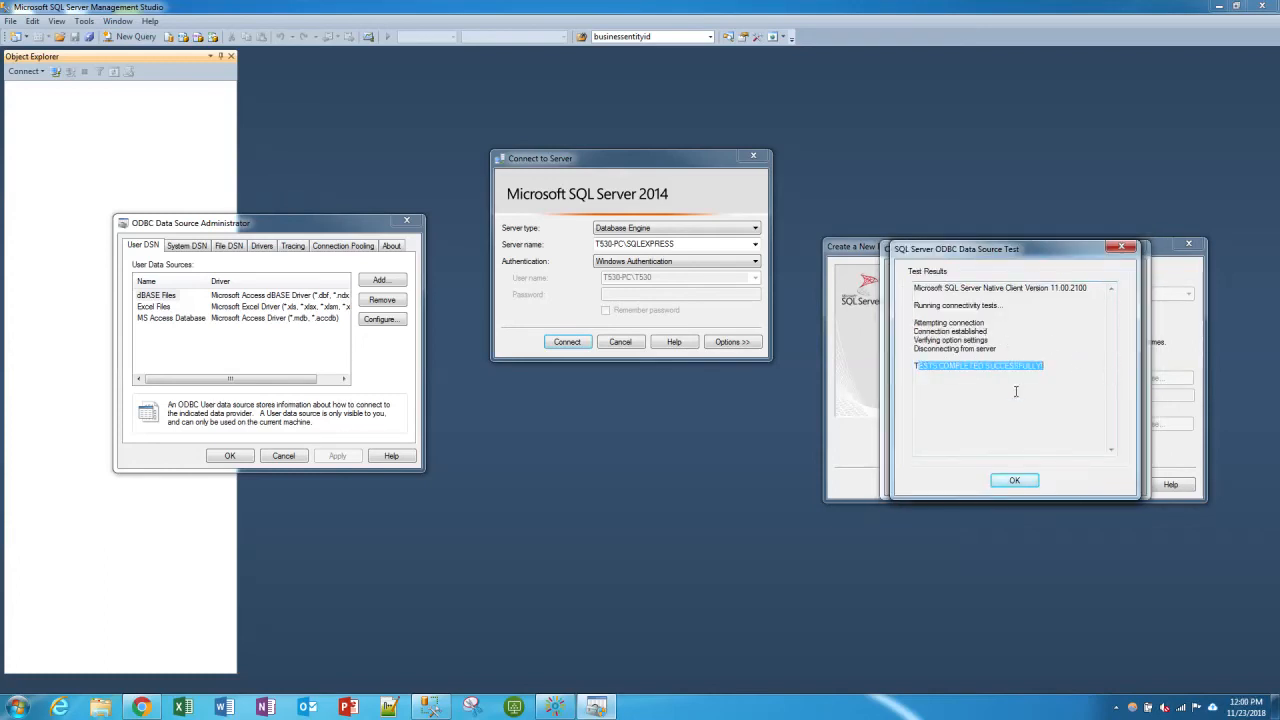
{"action": "left_click", "coordinate": [1014, 480]}
{"action": "left_click", "coordinate": [1058, 480]}
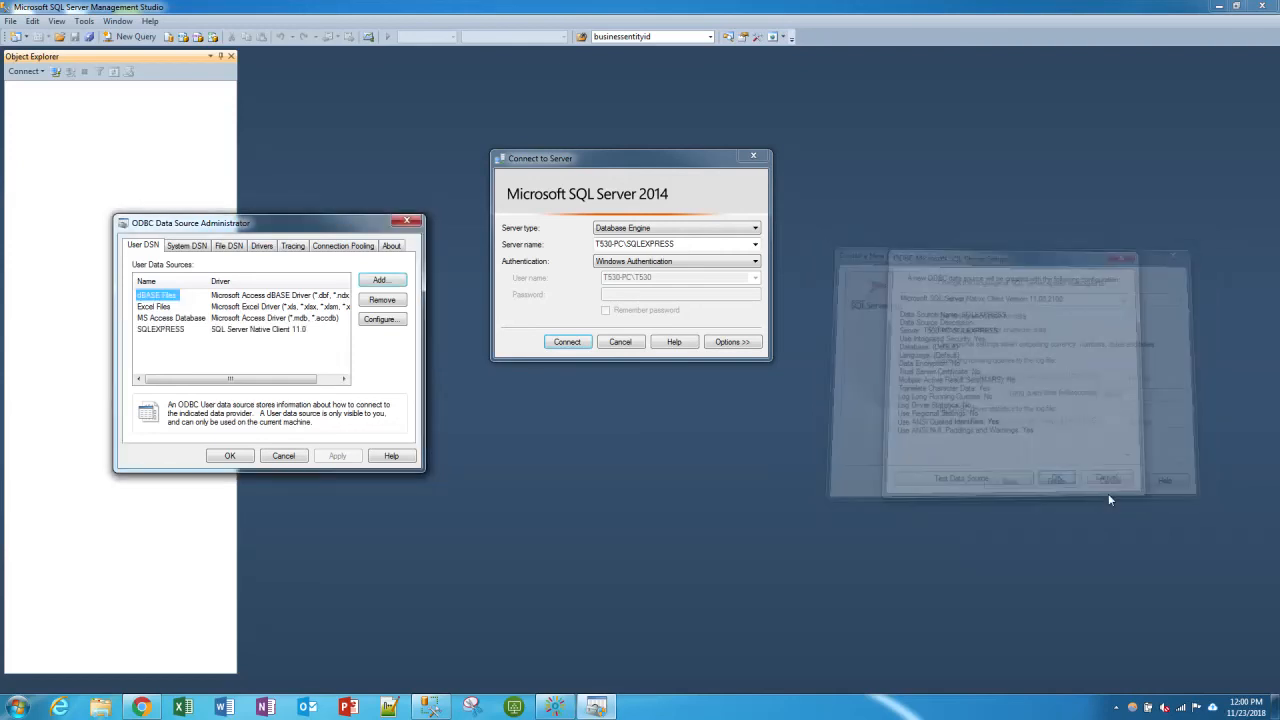
- Move the ODBC administrator to the other side of the Connect to Server dialog and check the SQLEXPRESS entry among the user data sources
{"action": "left_click_drag", "start_coordinate": [330, 222], "coordinate": [1027, 258]}
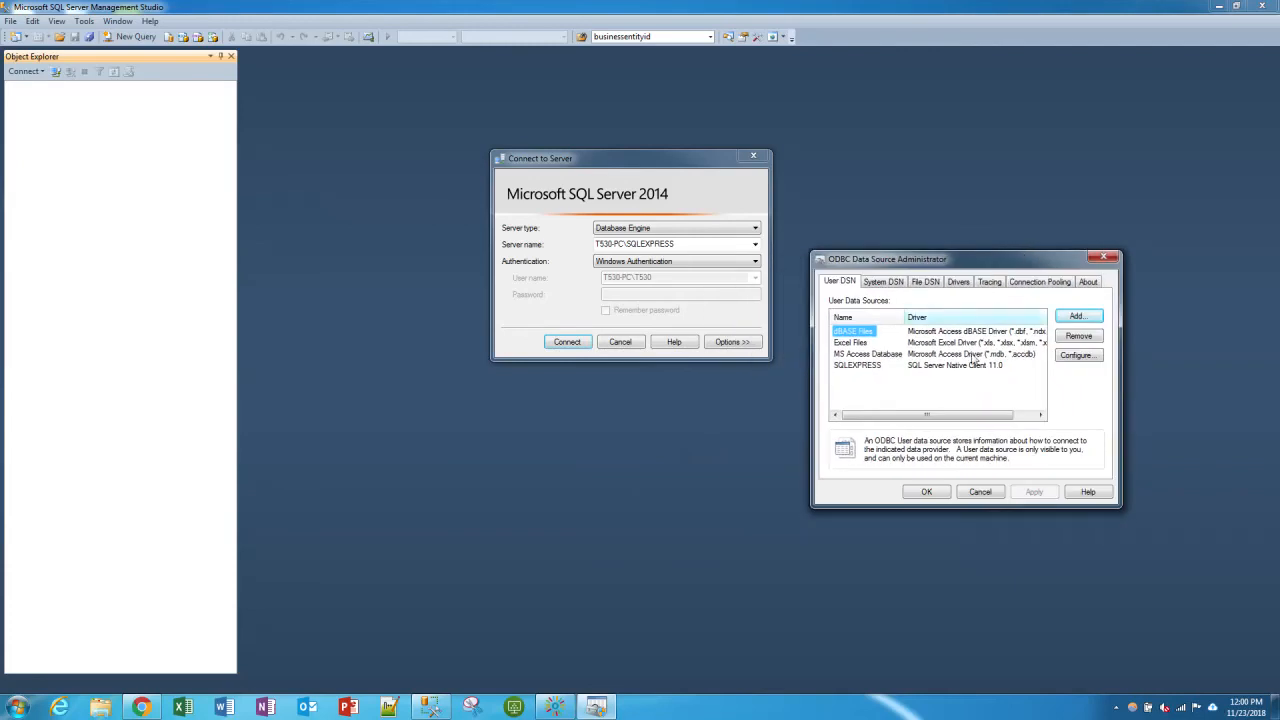
{"action": "left_click", "coordinate": [874, 366]}
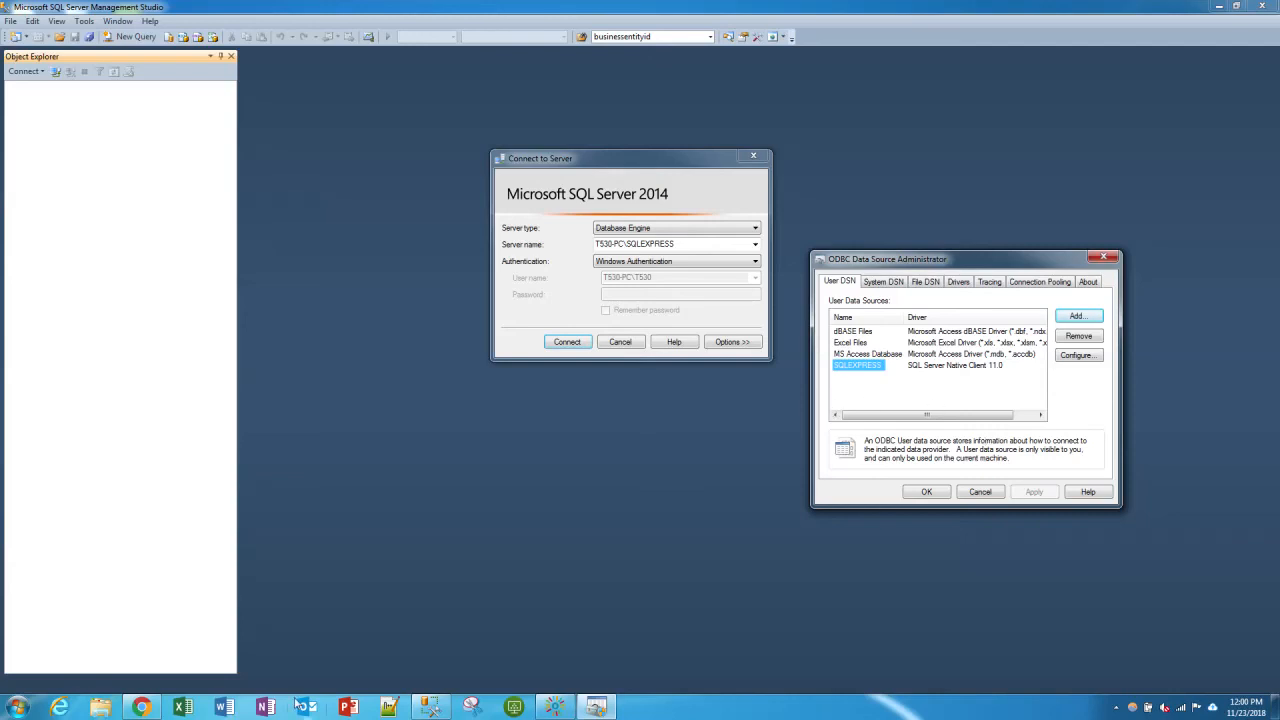
{"action": "left_click", "coordinate": [543, 712]}
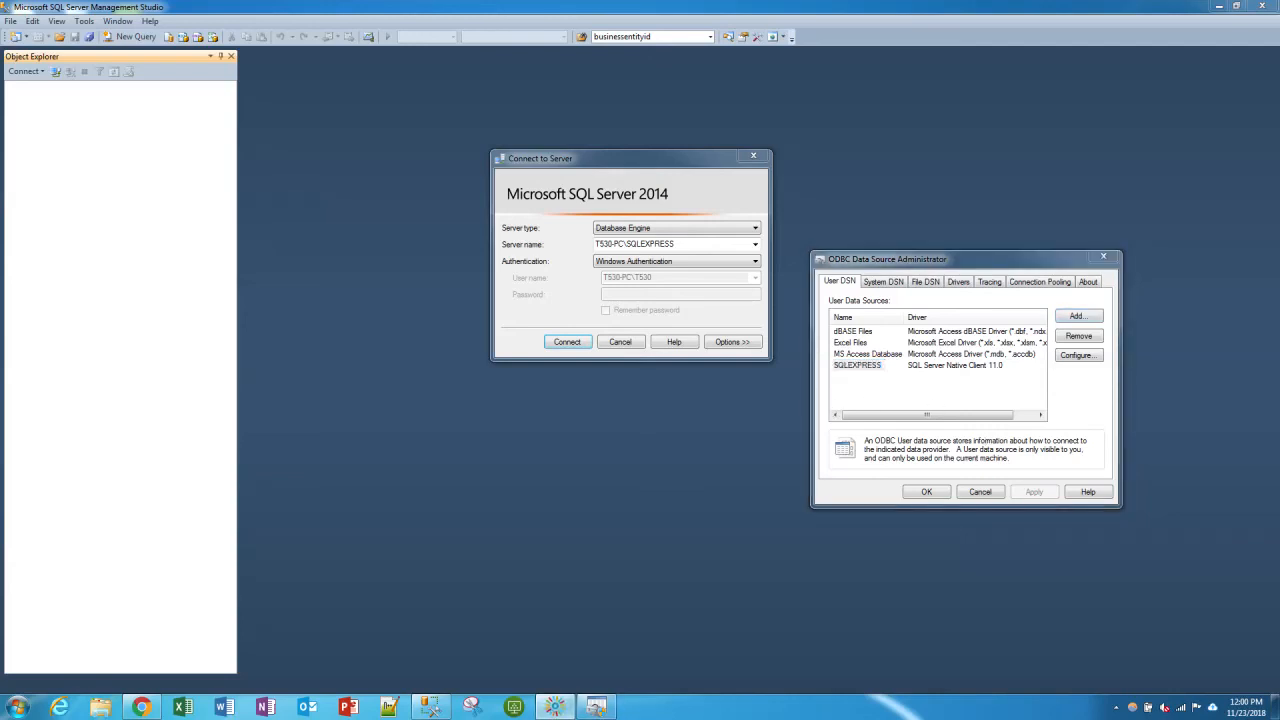